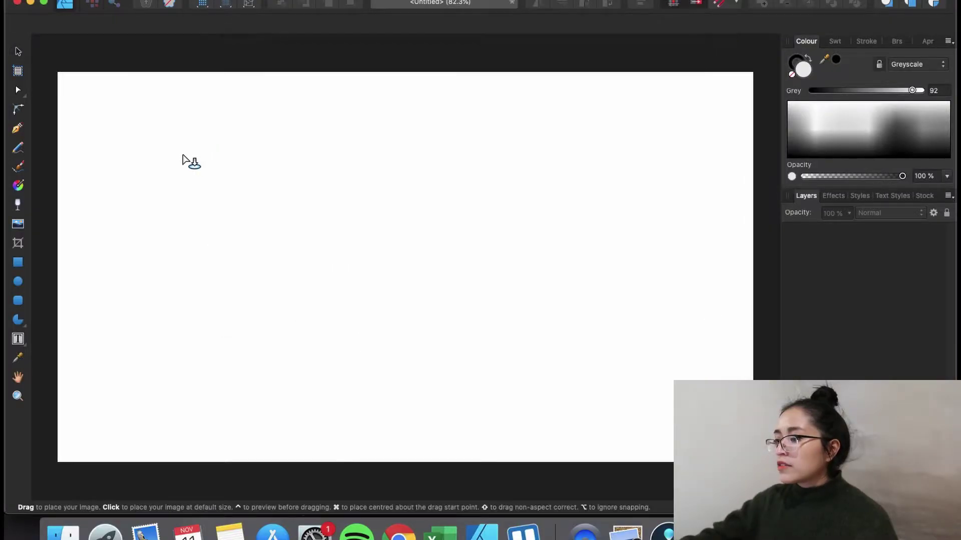
# Drag edited.JPG from the Canva pro free folder onto the artboard, discarding a mistaken first placement.
pyautogui.moveTo(183, 155); pyautogui.dragTo(581, 476)
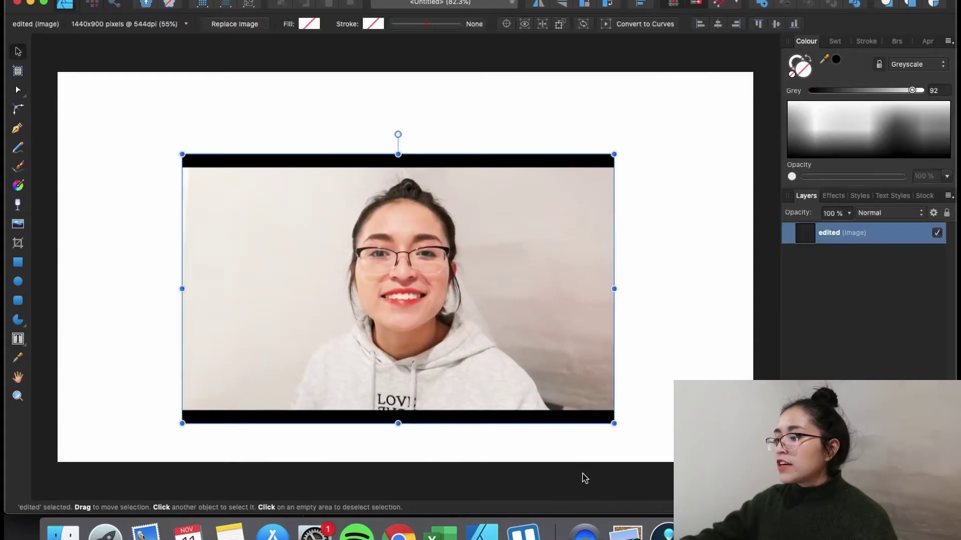
pyautogui.press('Delete')
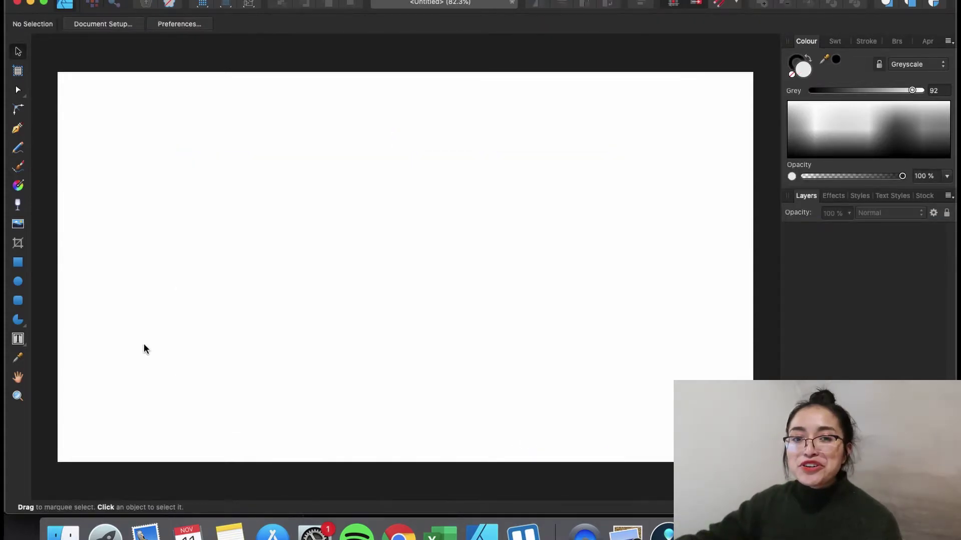
pyautogui.click(64, 533)
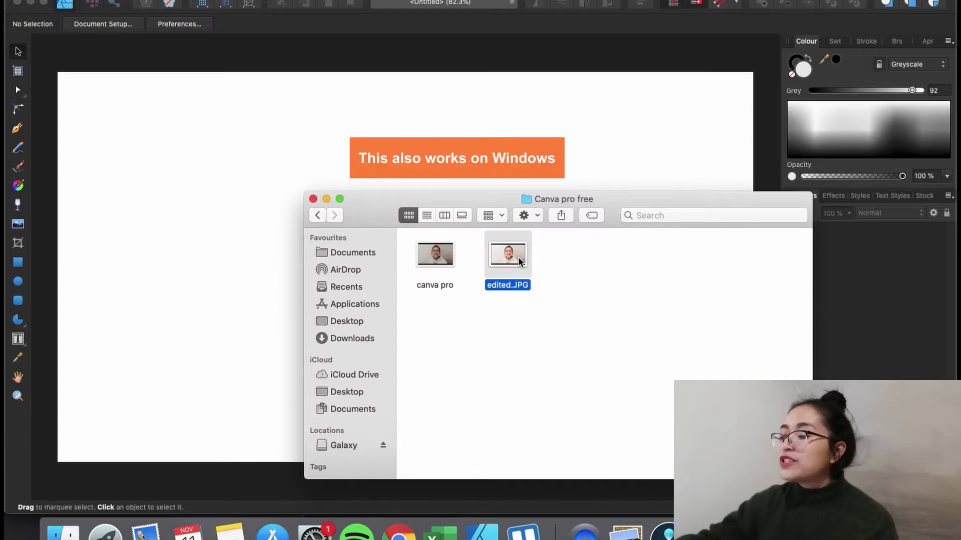
pyautogui.moveTo(518, 261); pyautogui.dragTo(376, 252)
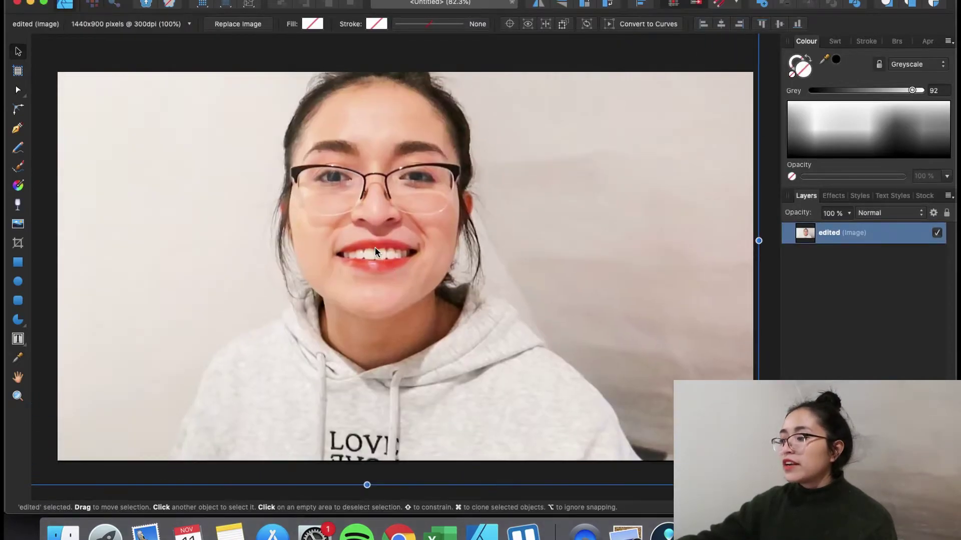
# Scale the photo, centre it on the page with a white margin, and crop off its black bars.
pyautogui.press('ctrl+super+f')
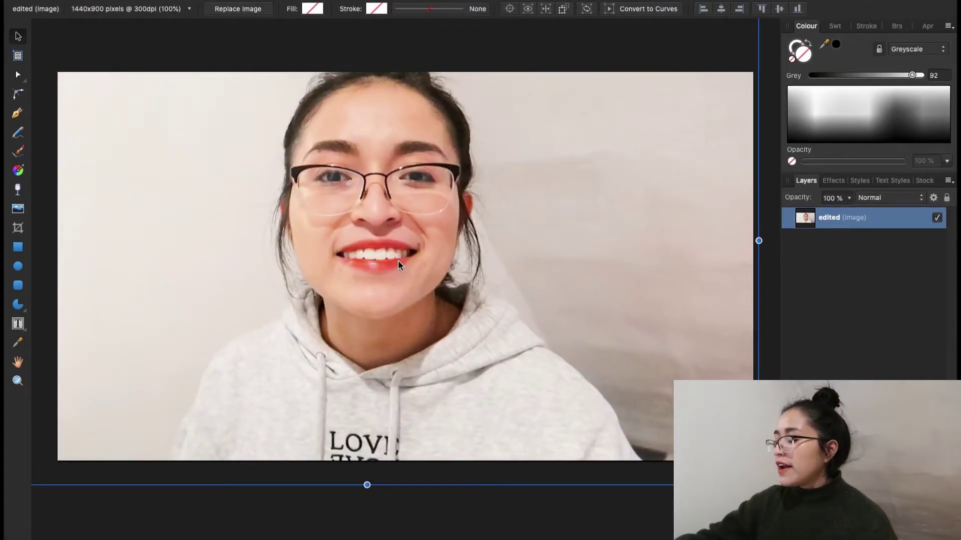
pyautogui.moveTo(758, 485); pyautogui.dragTo(414, 206)
pyautogui.moveTo(320, 125); pyautogui.dragTo(491, 223)
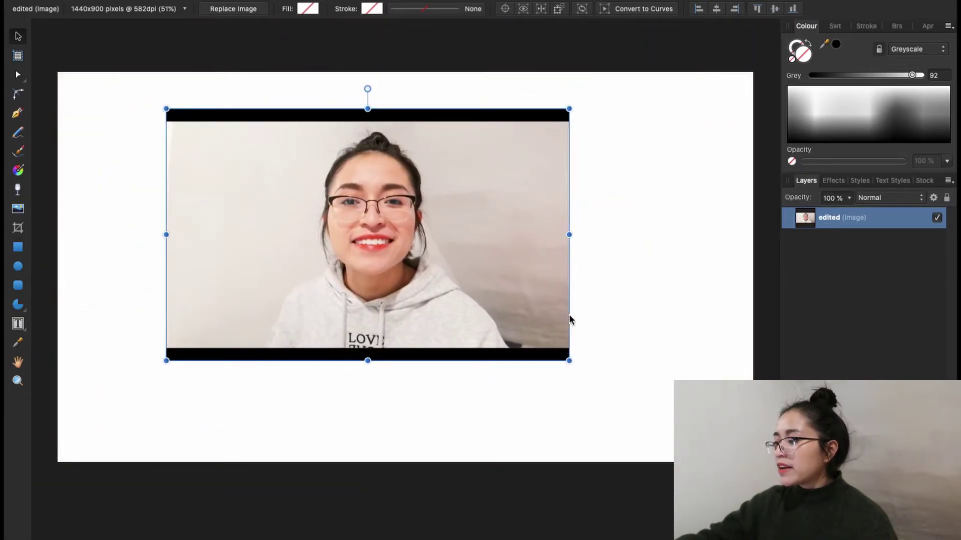
pyautogui.moveTo(568, 358); pyautogui.dragTo(699, 440)
pyautogui.press('c')
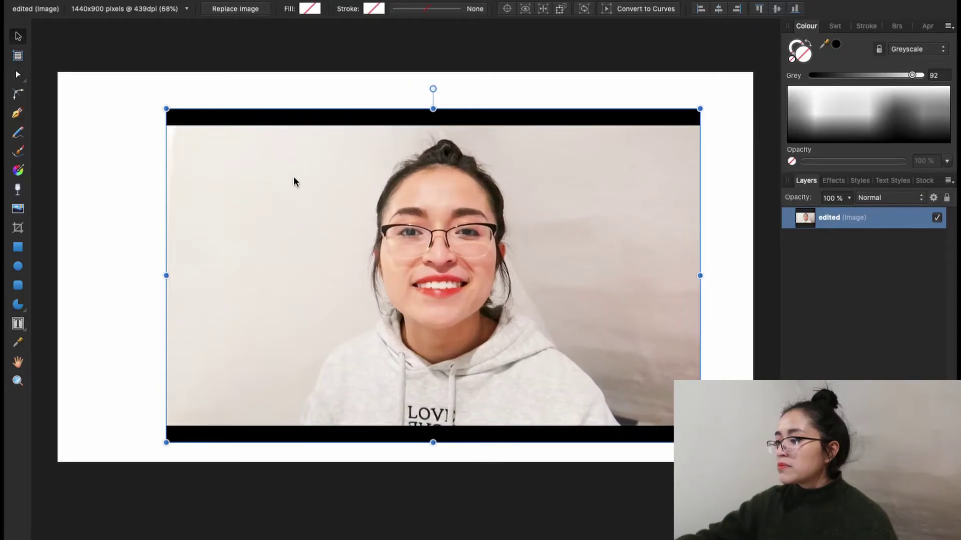
pyautogui.moveTo(407, 439); pyautogui.dragTo(406, 424)
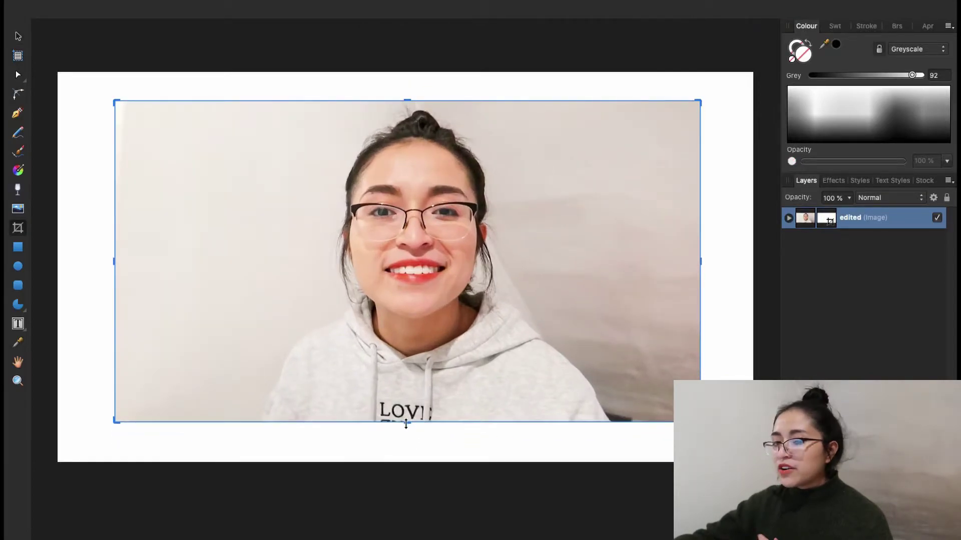
# With the Pen Tool, zoom in and place outline points down the hairline from the top.
pyautogui.click(17, 115)
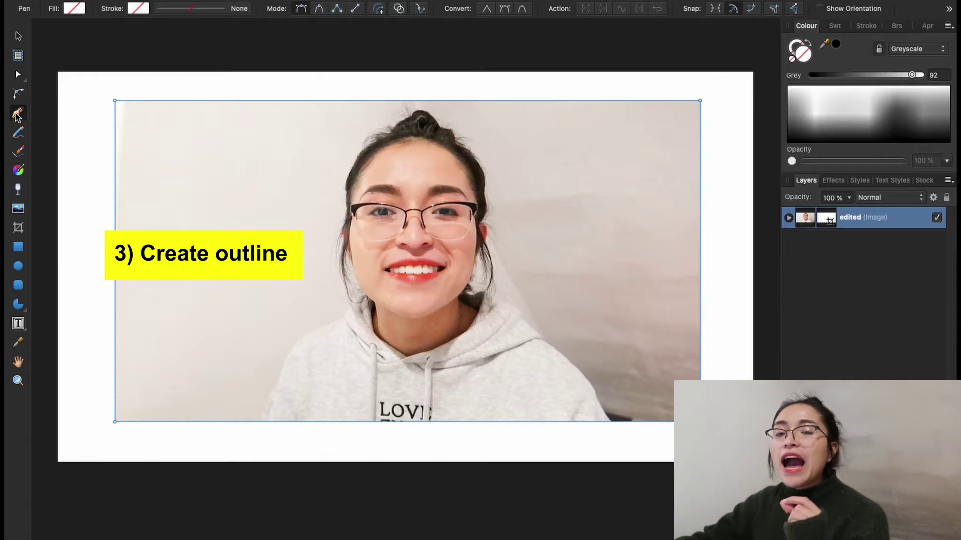
pyautogui.scroll(-2, 324, 200)
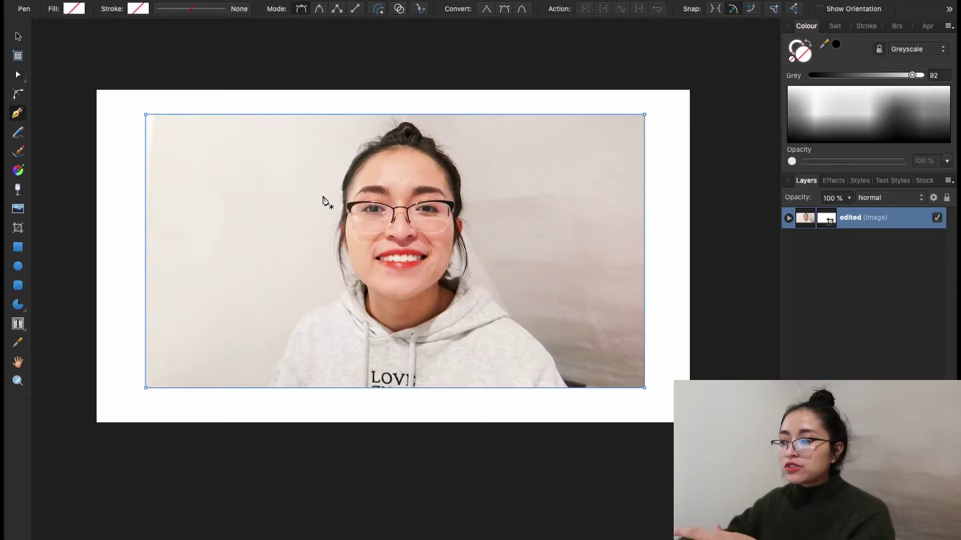
pyautogui.scroll(10, 326, 200)
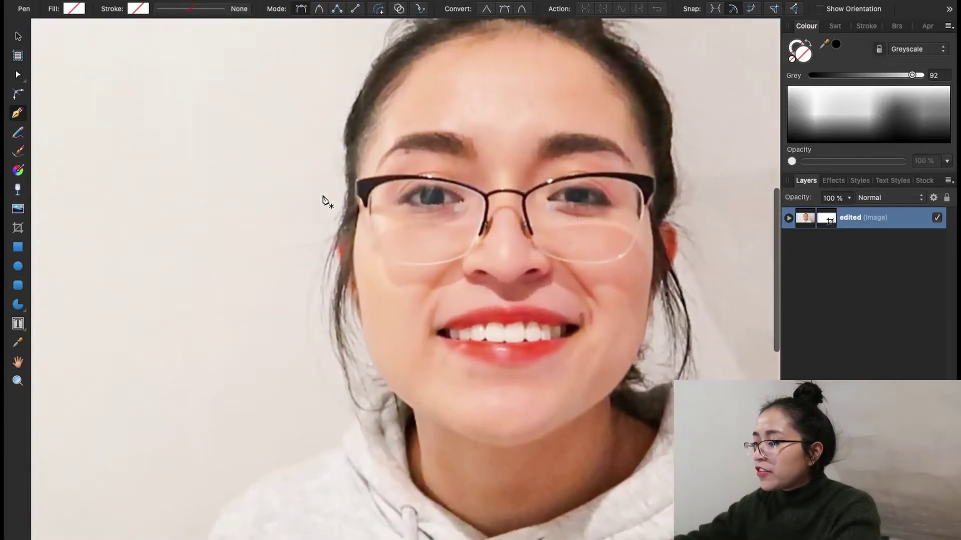
pyautogui.scroll(5, 322, 200)
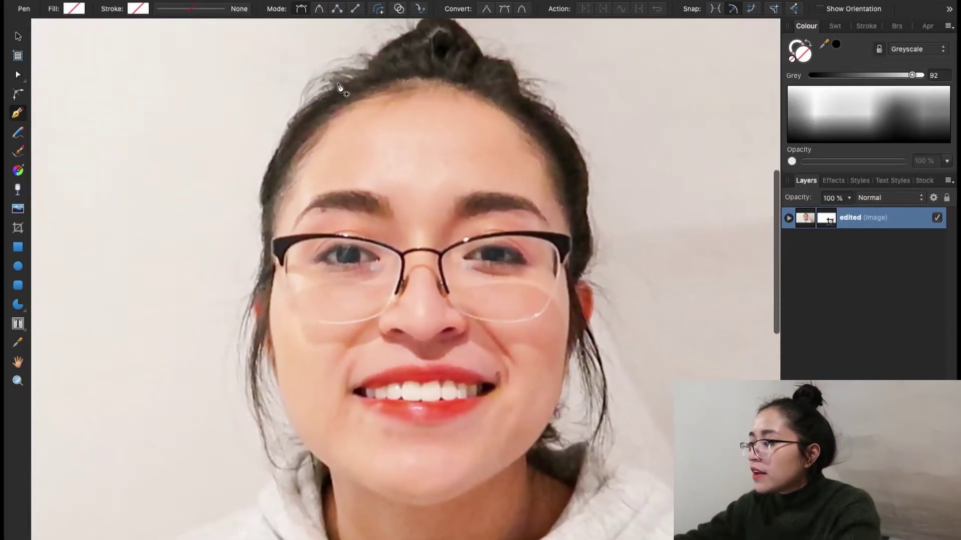
pyautogui.click(334, 82)
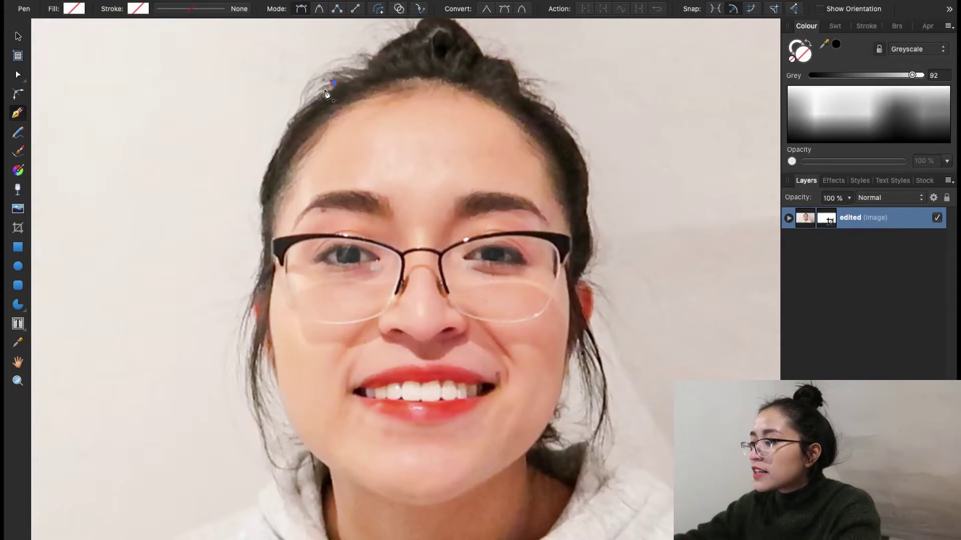
pyautogui.click(322, 90)
pyautogui.click(305, 102)
pyautogui.click(293, 117)
pyautogui.click(278, 146)
pyautogui.click(267, 170)
pyautogui.click(259, 190)
# Continue the pen outline down the left edge of the face.
pyautogui.click(260, 202)
pyautogui.click(262, 238)
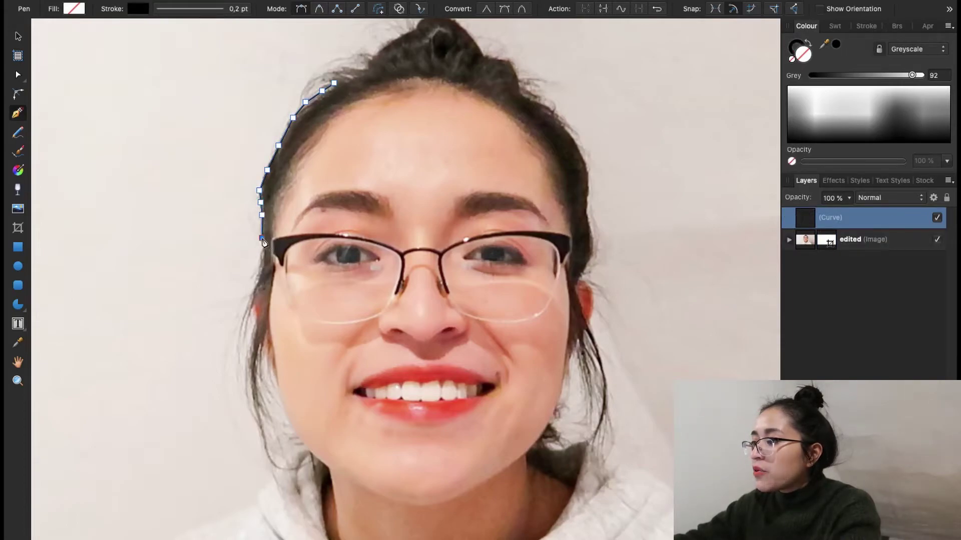
pyautogui.click(258, 274)
pyautogui.click(246, 304)
pyautogui.click(257, 336)
pyautogui.click(253, 349)
pyautogui.click(252, 371)
pyautogui.click(254, 403)
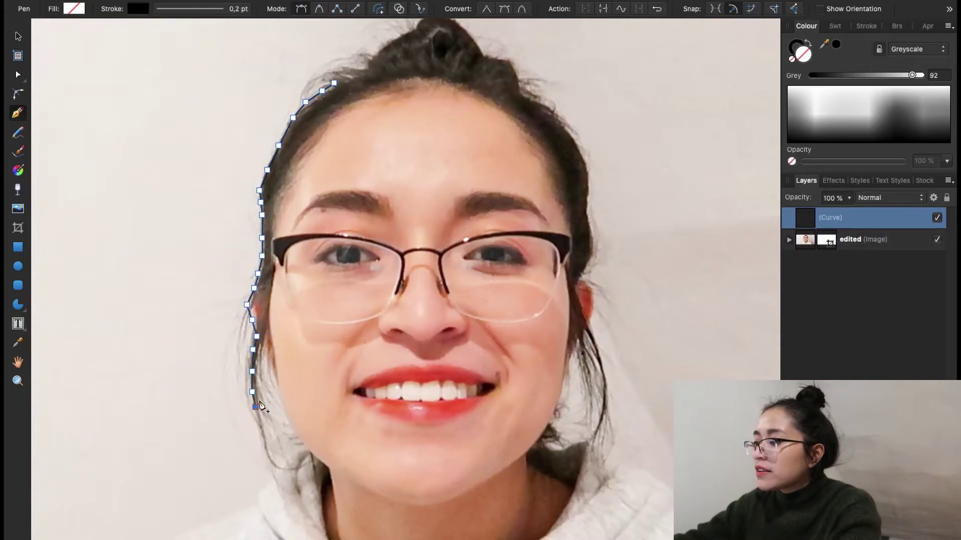
# Trace the outline back up along the hair edge.
pyautogui.click(259, 394)
pyautogui.click(258, 387)
pyautogui.click(258, 376)
pyautogui.click(259, 359)
pyautogui.click(261, 347)
pyautogui.click(266, 343)
pyautogui.scroll(3, 266, 344)
pyautogui.click(273, 365)
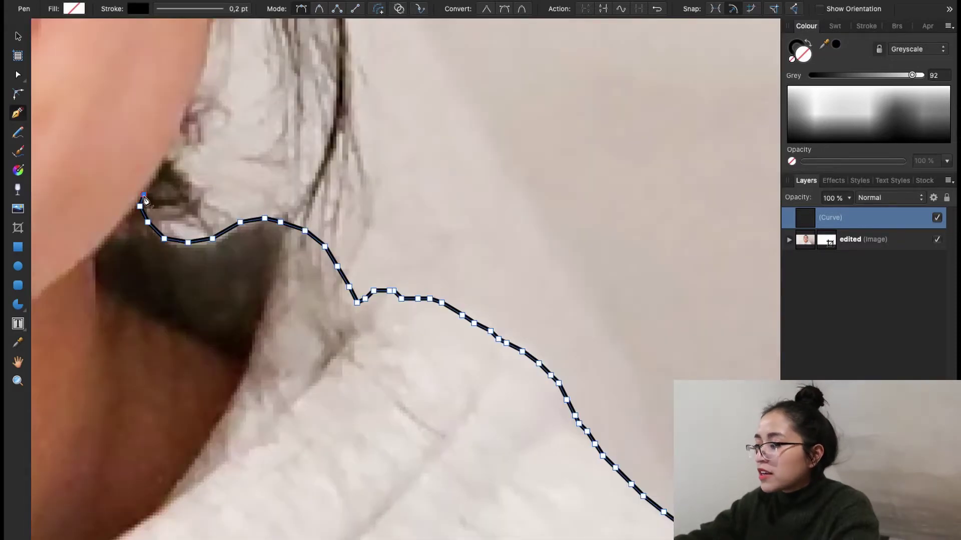
# Add outline points up the face edge.
pyautogui.scroll(5, 210, 268)
pyautogui.click(197, 293)
pyautogui.click(202, 262)
pyautogui.click(206, 229)
pyautogui.click(210, 196)
pyautogui.click(213, 169)
pyautogui.scroll(3, 219, 298)
# Extend the outline up the outer hair edge.
pyautogui.click(222, 297)
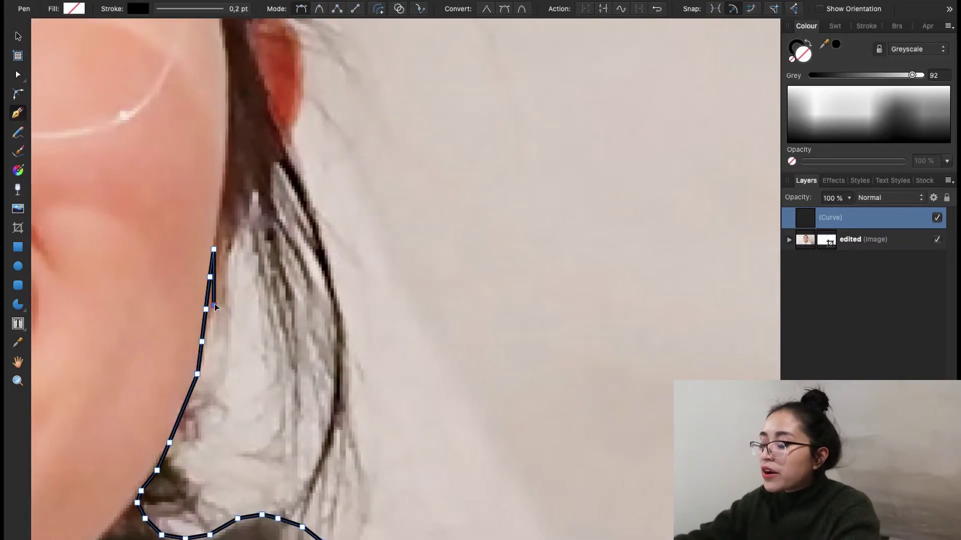
pyautogui.click(225, 281)
pyautogui.click(230, 240)
pyautogui.click(250, 197)
pyautogui.click(277, 140)
pyautogui.click(290, 124)
pyautogui.scroll(3, 292, 133)
pyautogui.click(295, 159)
# Trace along the ear and hair around the top of the head.
pyautogui.click(286, 110)
pyautogui.click(261, 94)
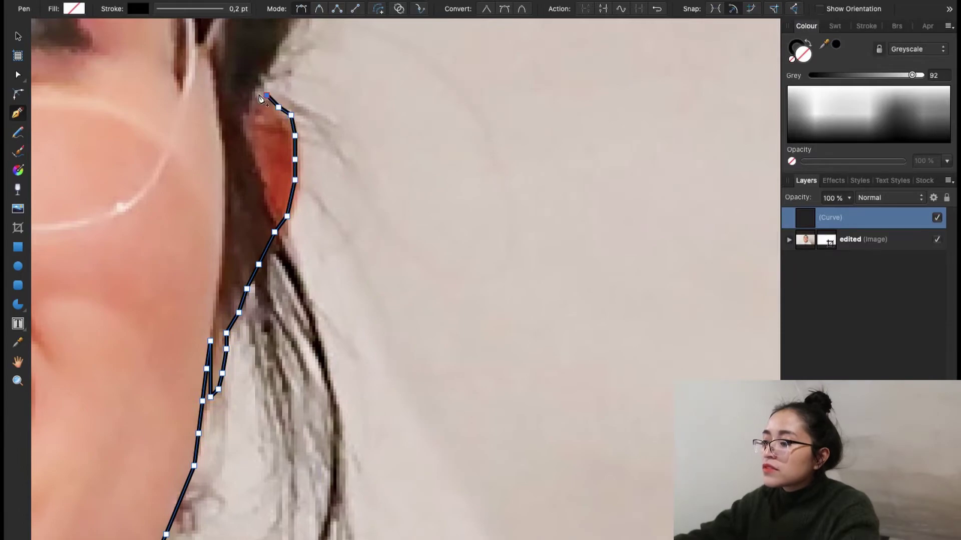
pyautogui.scroll(5, 260, 95)
pyautogui.click(321, 199)
pyautogui.click(316, 124)
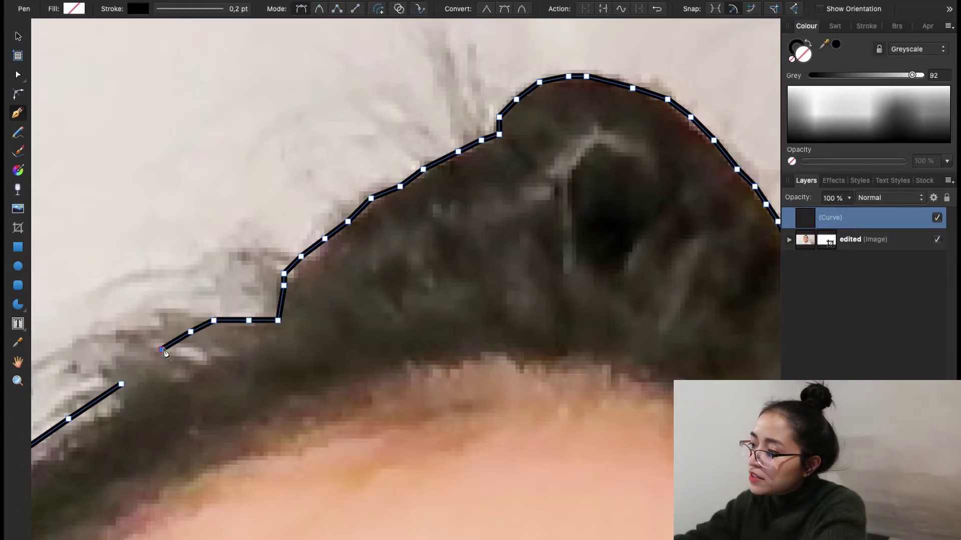
pyautogui.scroll(2, 197, 386)
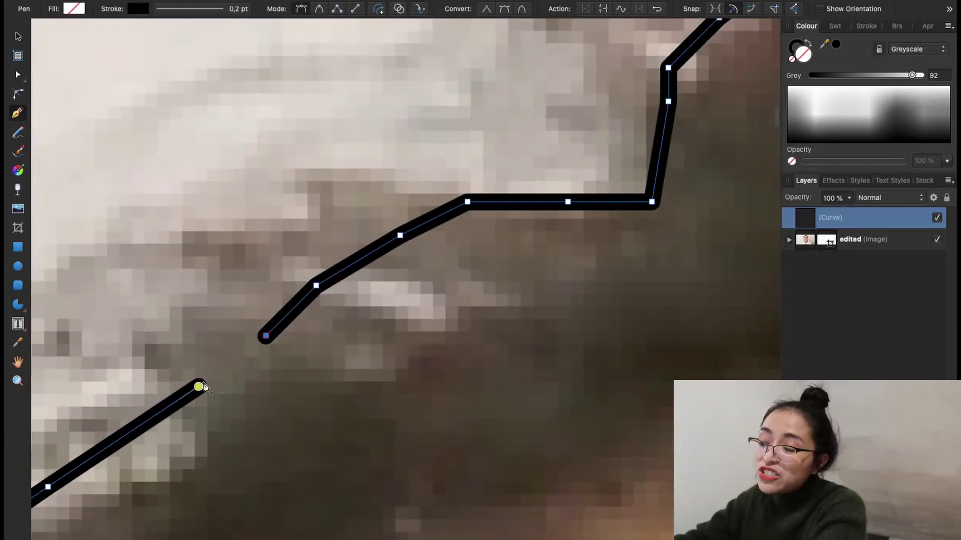
# Join the pen outline's loose end back to its start node, then fit the whole path in view.
pyautogui.scroll(3, 226, 393)
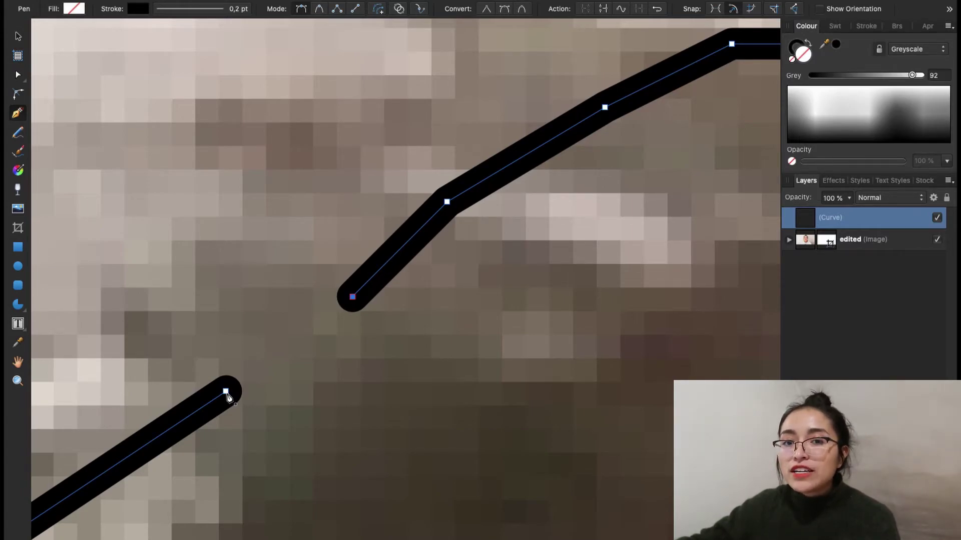
pyautogui.scroll(-1, 228, 397)
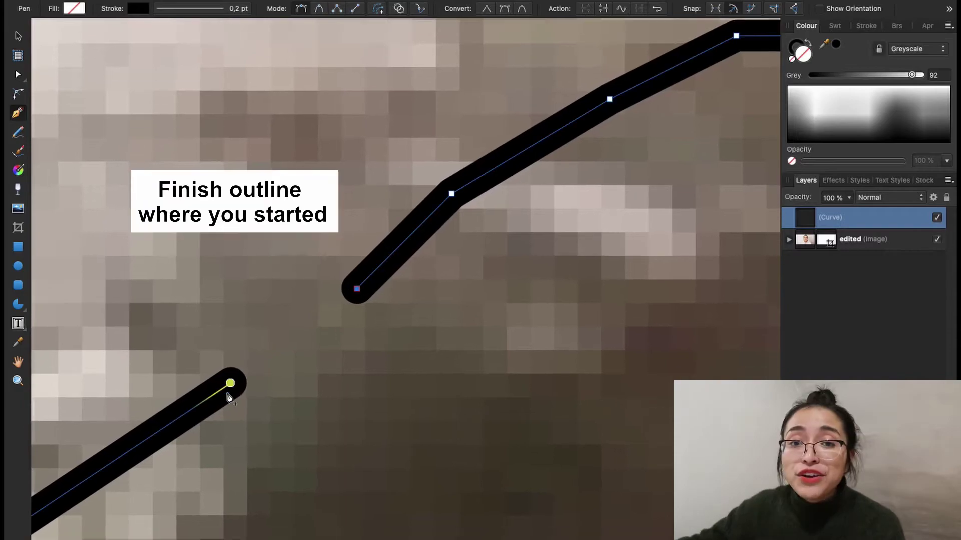
pyautogui.click(230, 384)
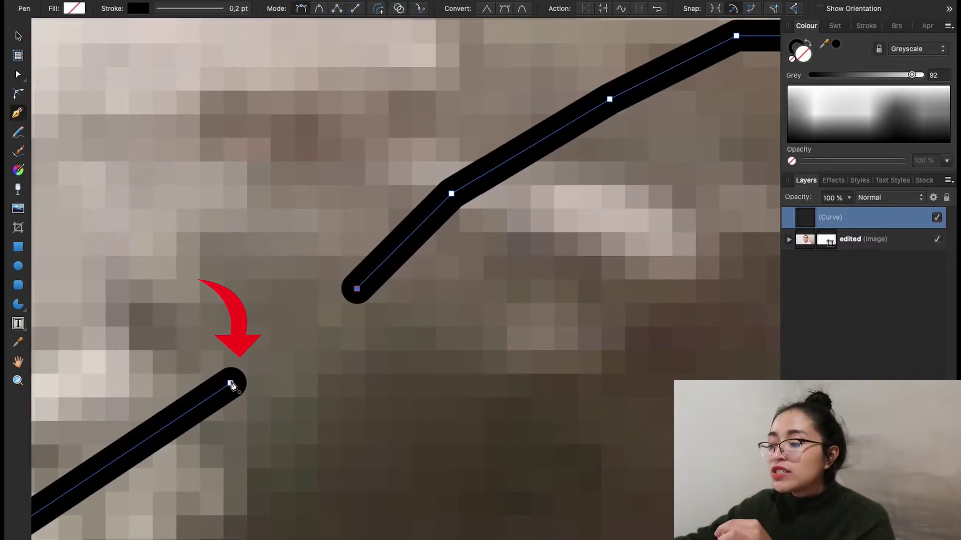
pyautogui.click(230, 384)
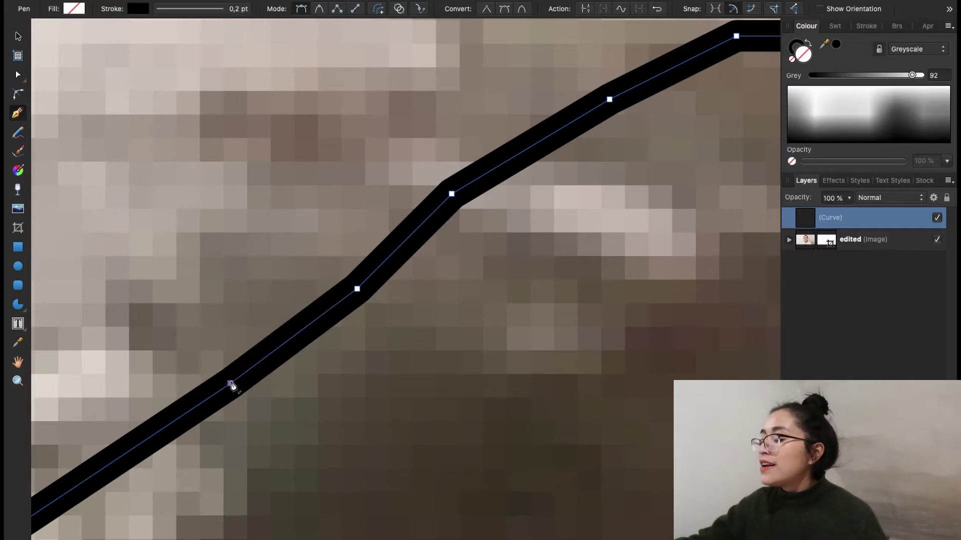
pyautogui.scroll(-5, 231, 384)
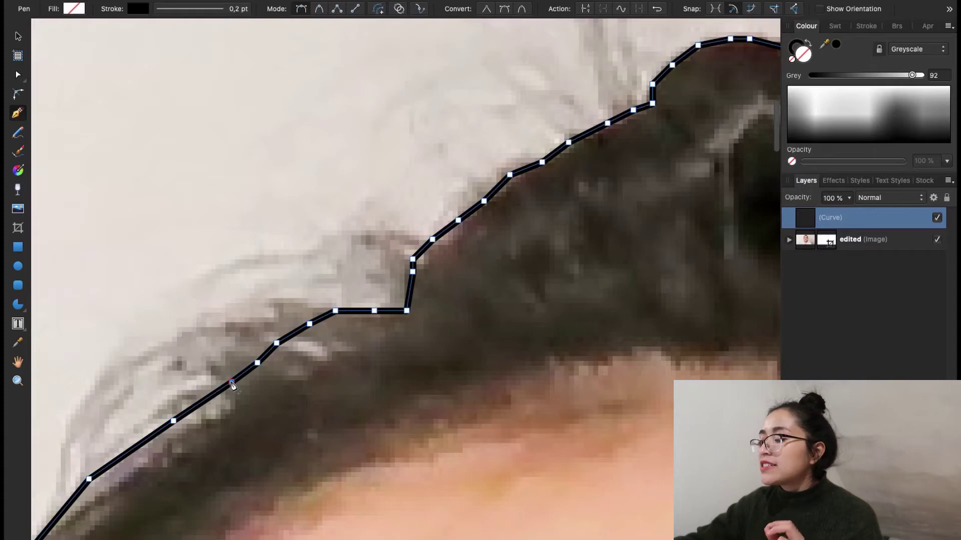
pyautogui.press('super+0')
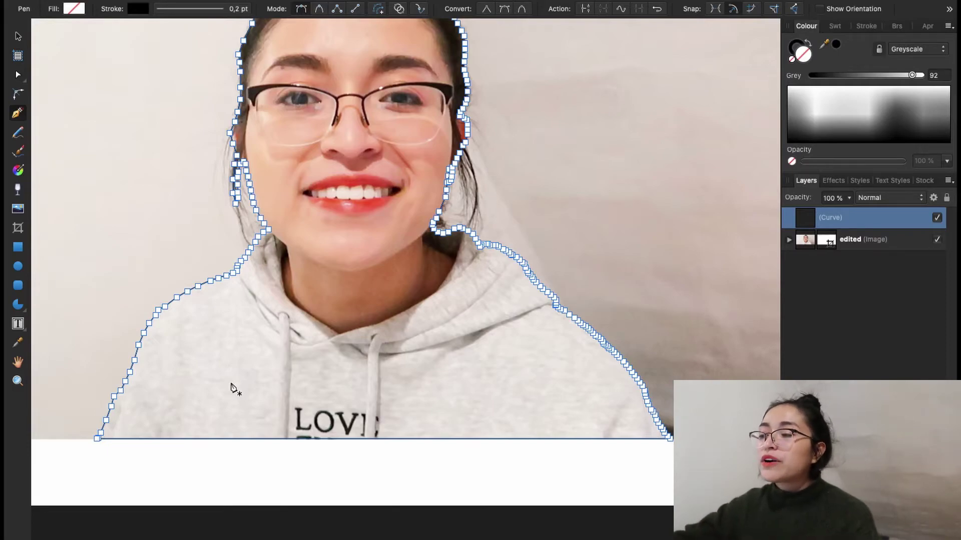
# Select the 'edited' portrait photo with the Move Tool and convert it to curves.
pyautogui.click(17, 36)
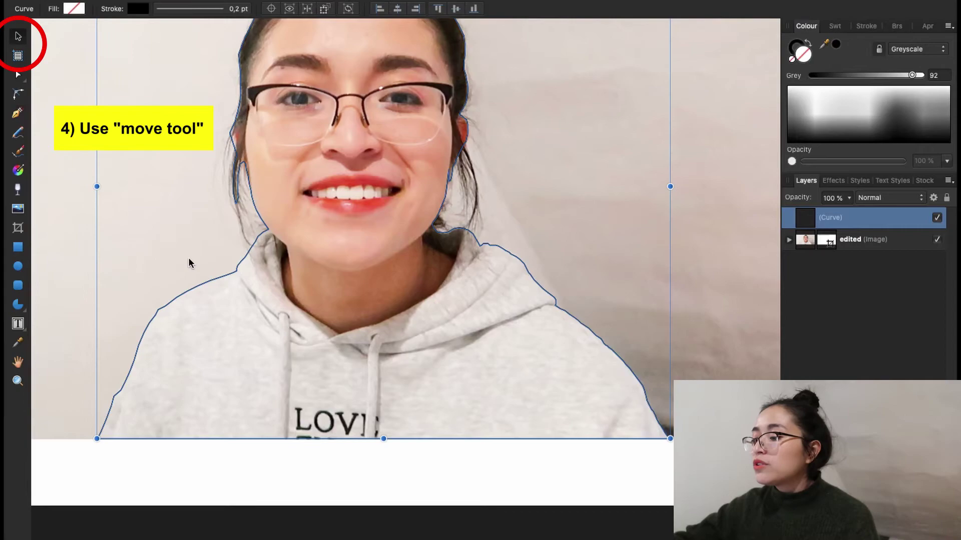
pyautogui.press('super+minus')
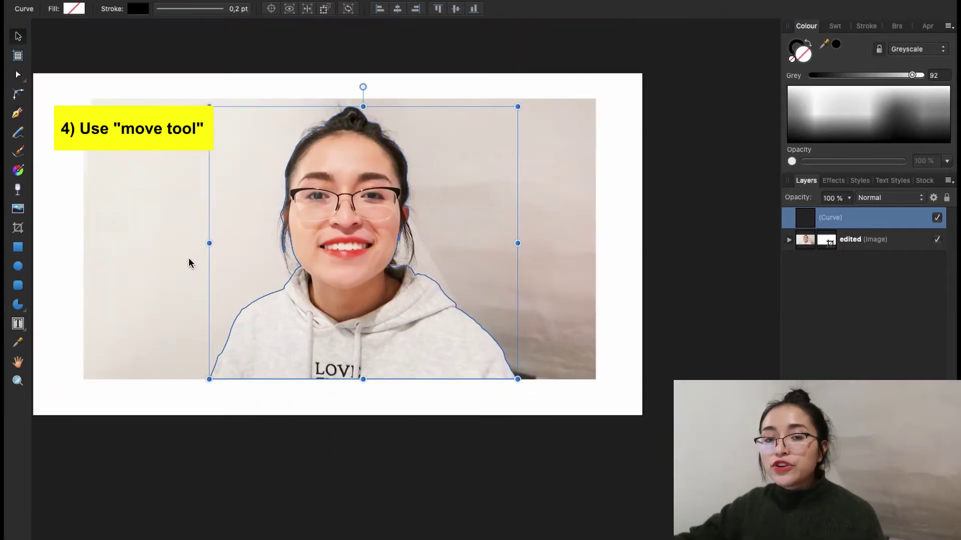
pyautogui.click(592, 99)
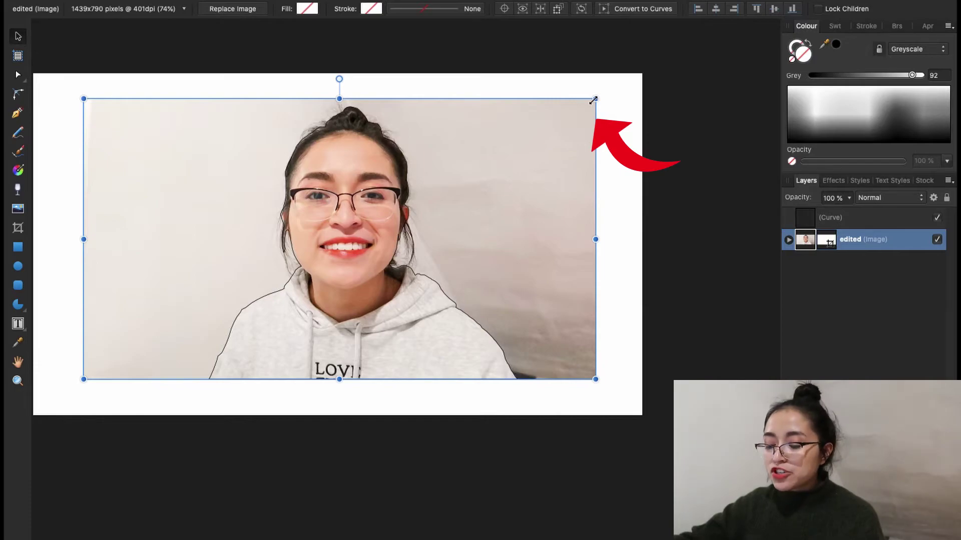
pyautogui.rightClick(587, 105)
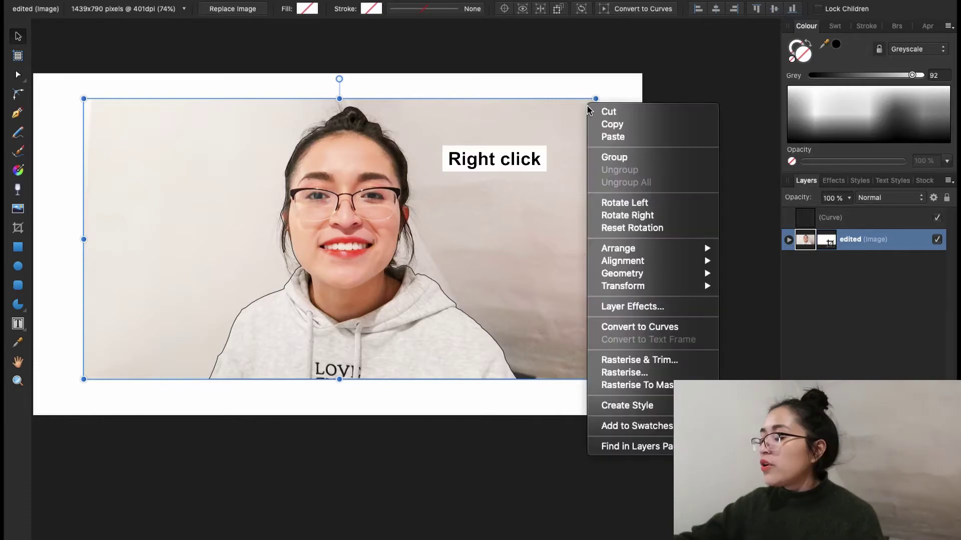
pyautogui.click(637, 328)
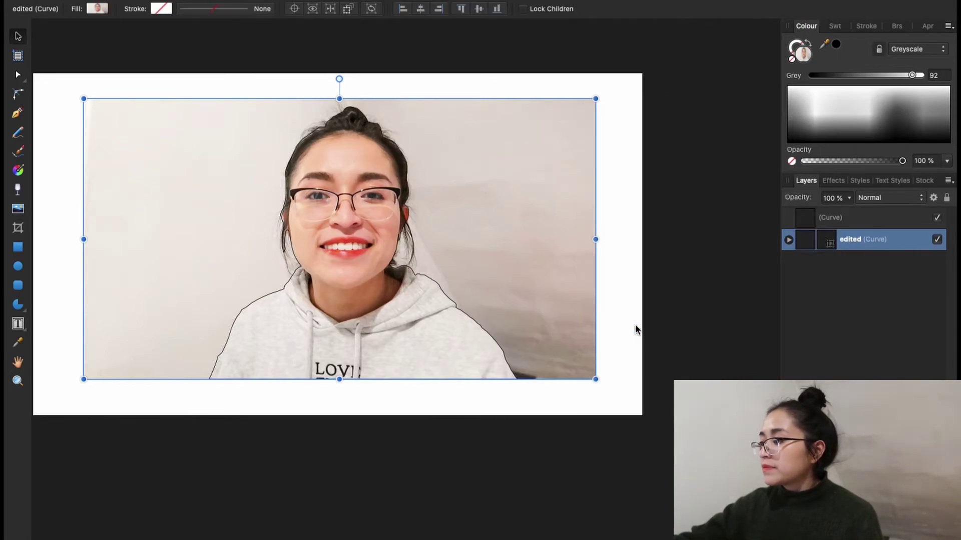
# Select the traced Curve outline and send it to the back, beneath the photo.
pyautogui.click(631, 212)
pyautogui.press('a')
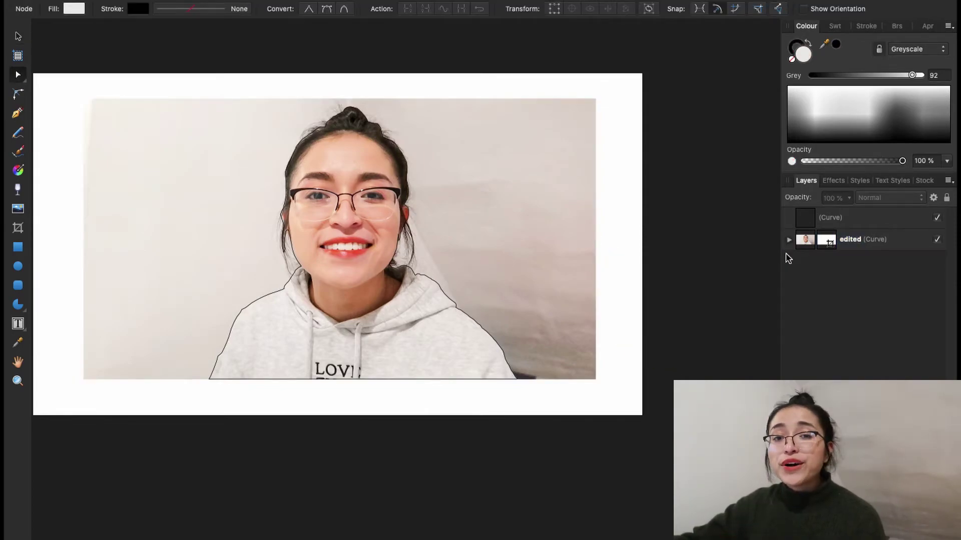
pyautogui.click(864, 223)
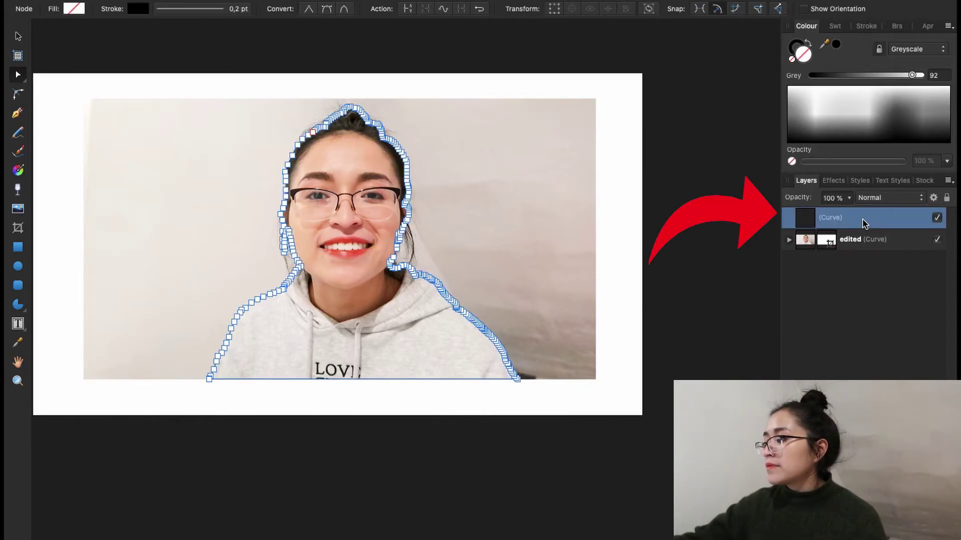
pyautogui.rightClick(334, 250)
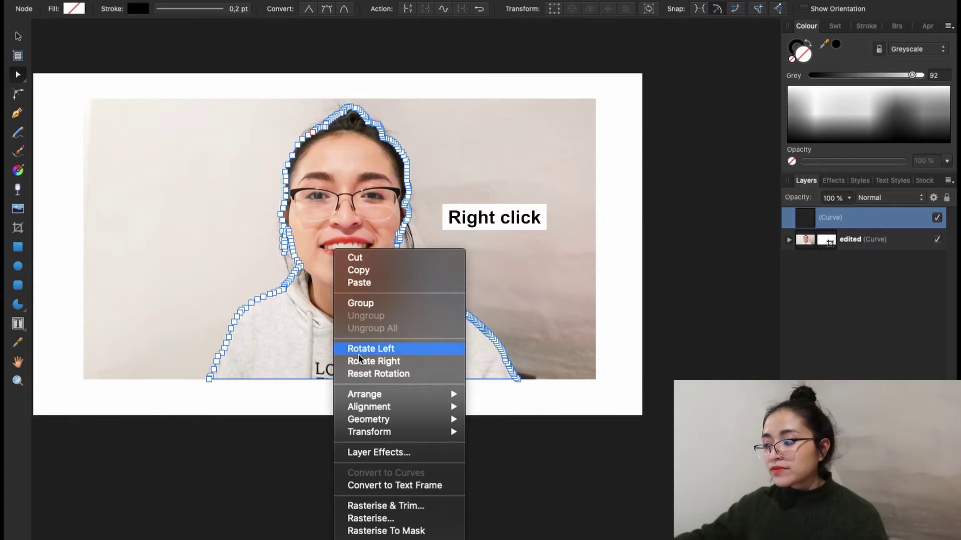
pyautogui.moveTo(366, 396)
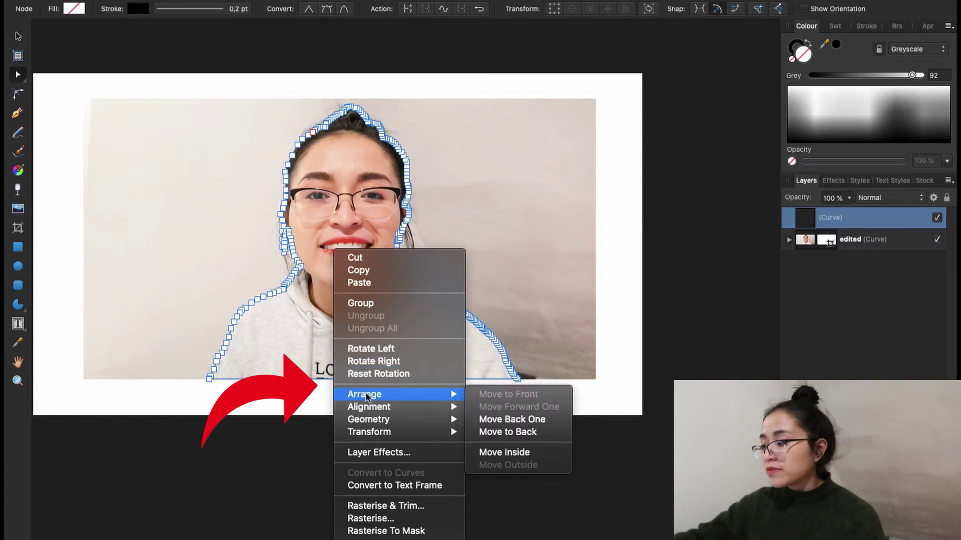
pyautogui.click(503, 433)
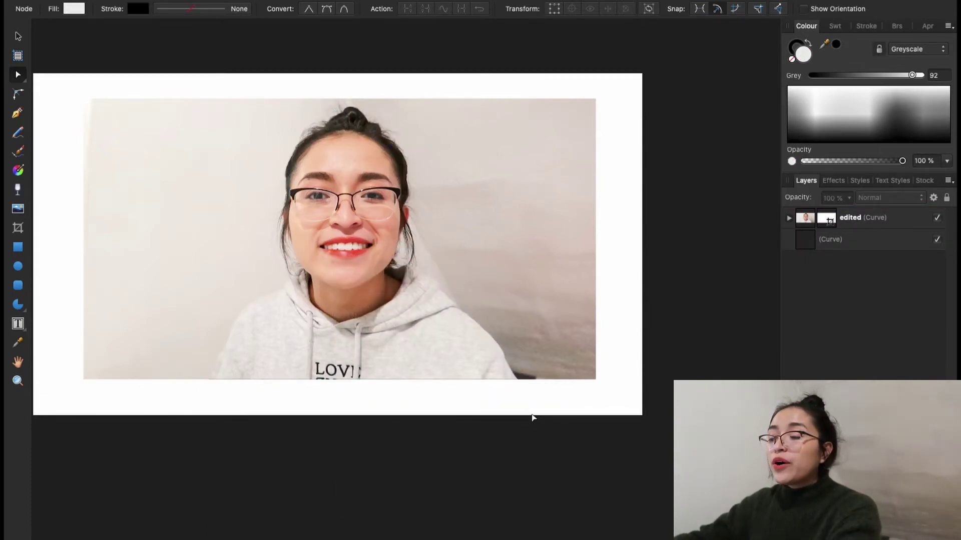
# Select both the photo and the outline, apply Divide, then deselect the resulting pieces.
pyautogui.hotkey('ctrl', 'a')
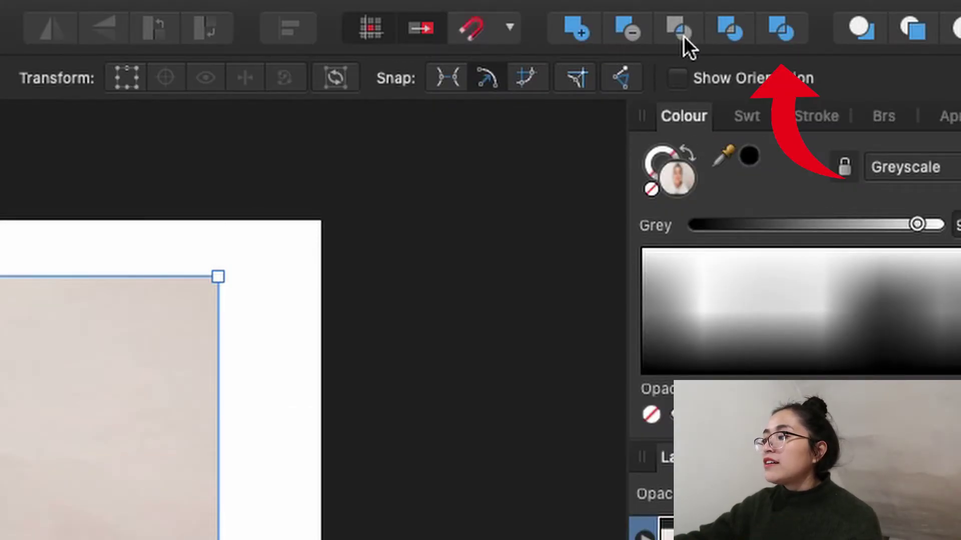
pyautogui.click(776, 37)
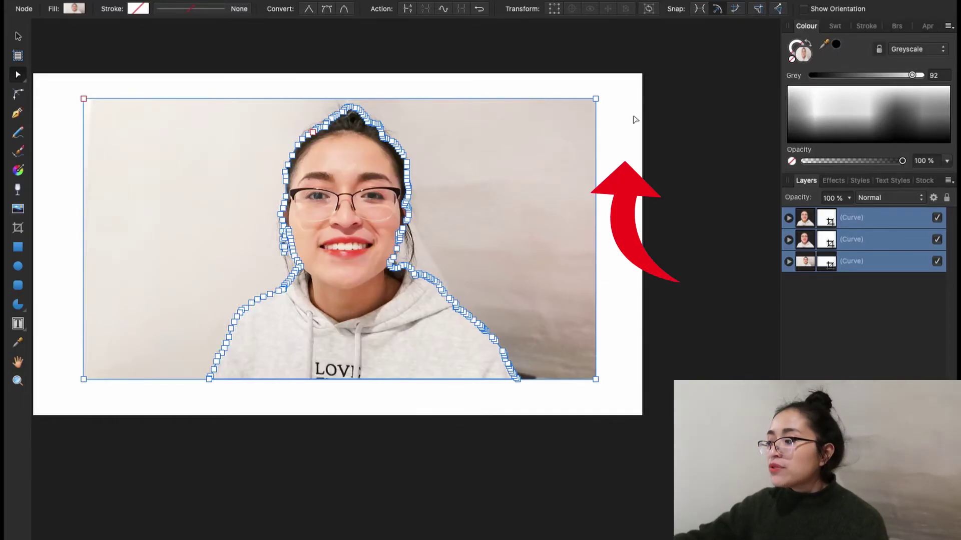
pyautogui.click(633, 117)
# With the Move Tool, pick the background piece, drag it away from the person, and delete it.
pyautogui.click(18, 39)
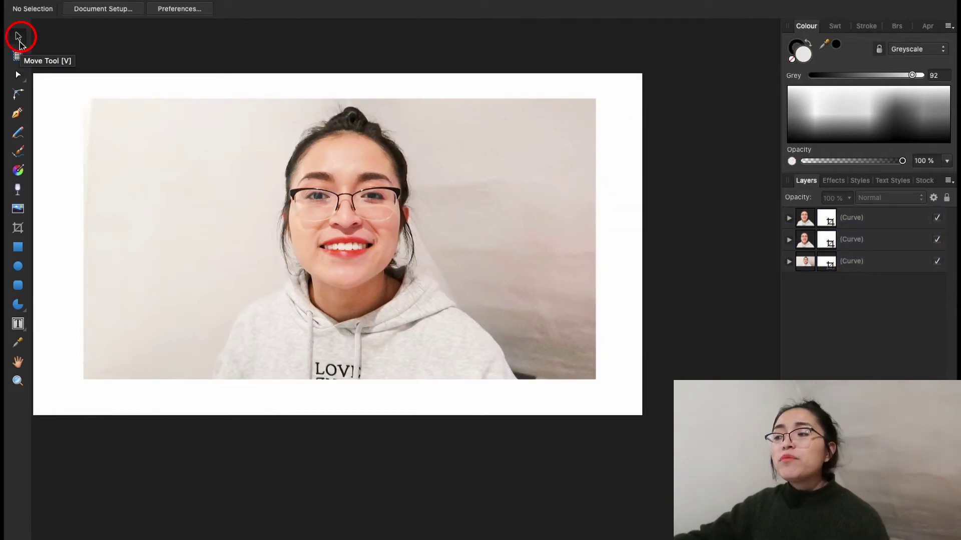
pyautogui.click(148, 184)
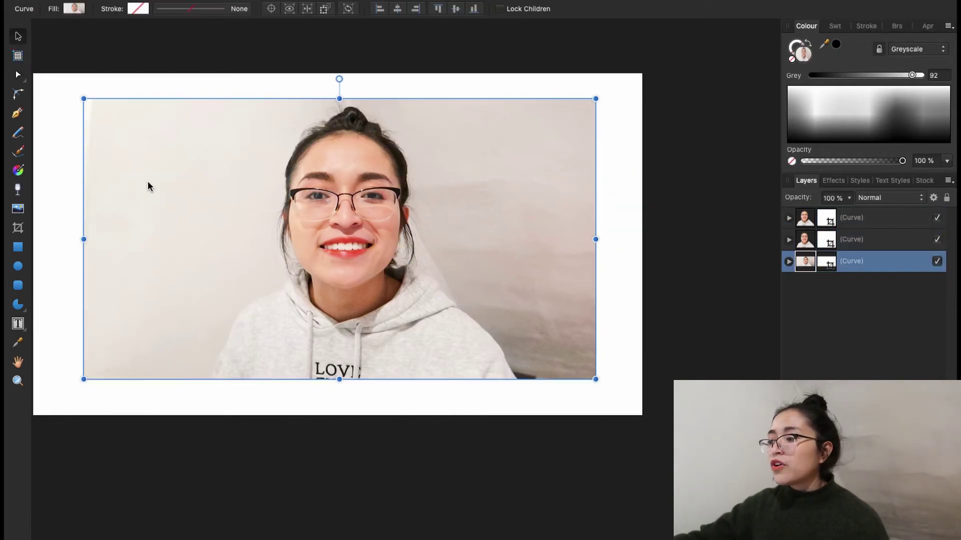
pyautogui.moveTo(148, 184); pyautogui.dragTo(175, 539)
pyautogui.press('Delete')
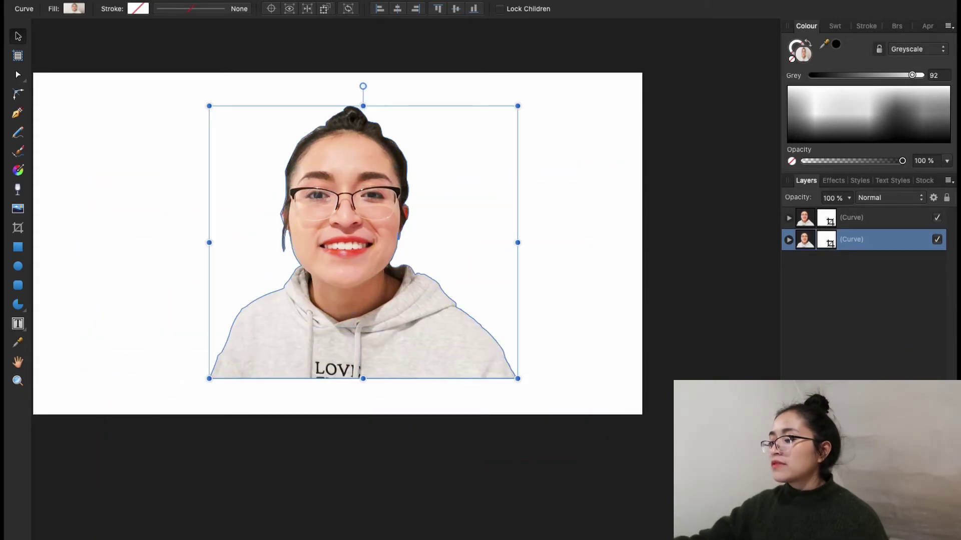